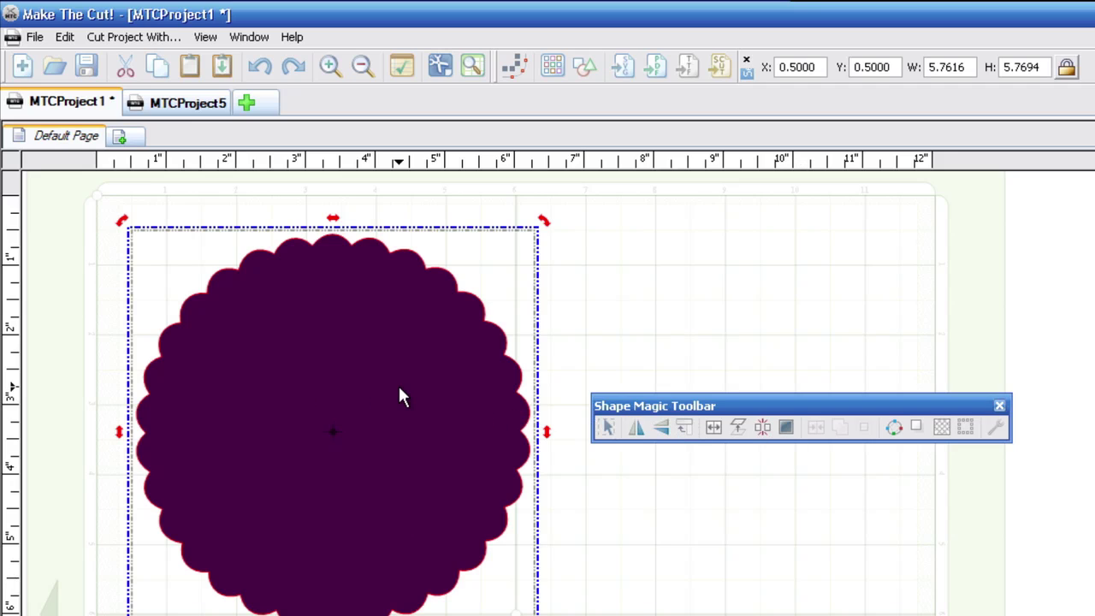
- Rotate the scalloped circle several quarter turns clockwise and check the path simplifying options
left_click(685, 433)
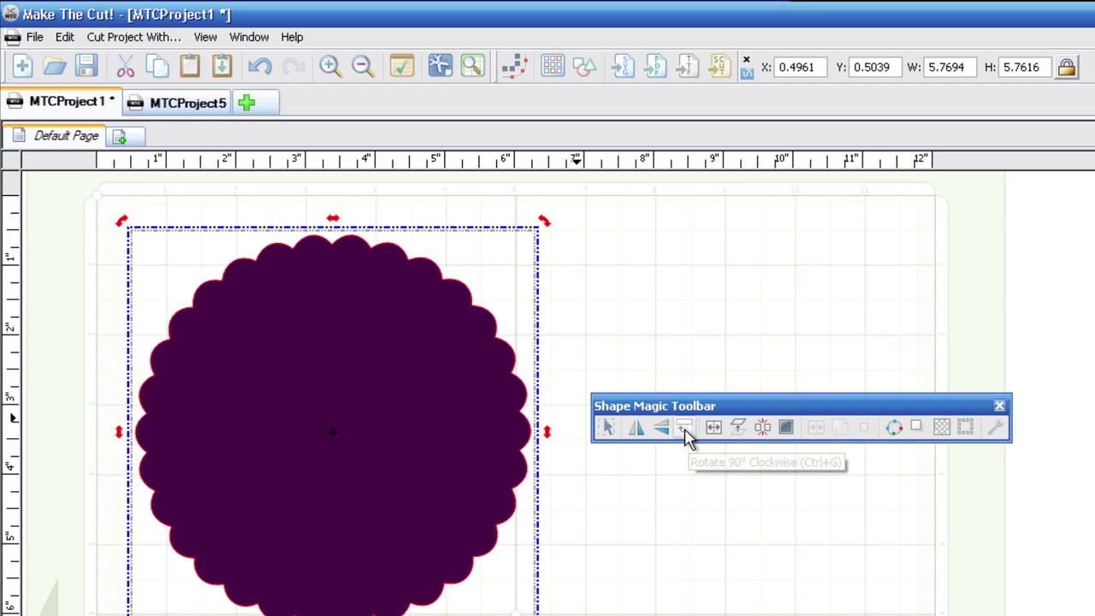
left_click(686, 433)
left_click(685, 433)
left_click(685, 433)
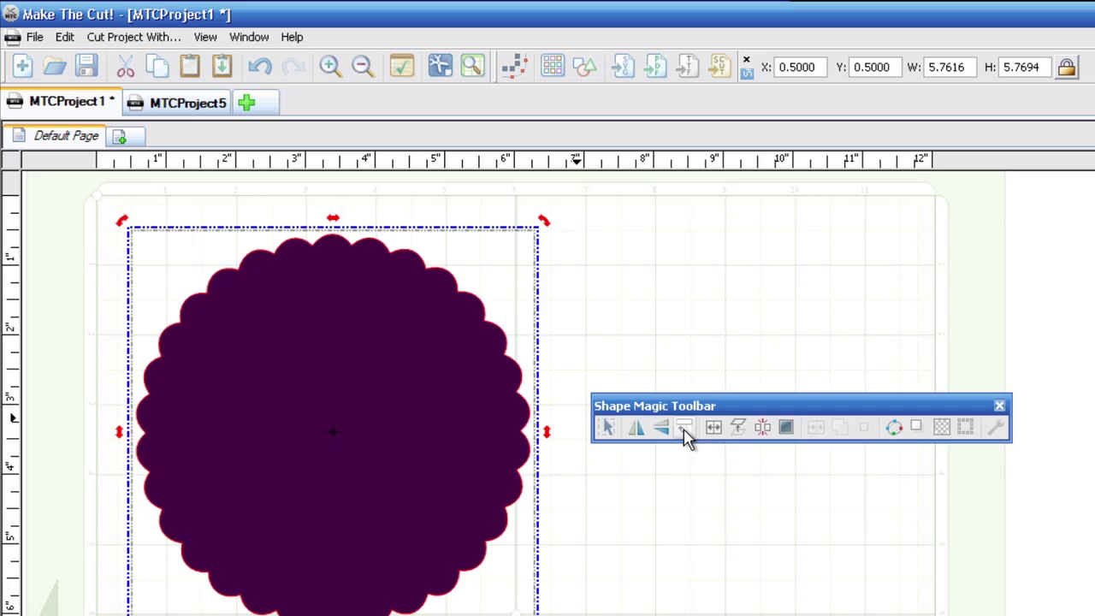
left_click(685, 433)
left_click(685, 433)
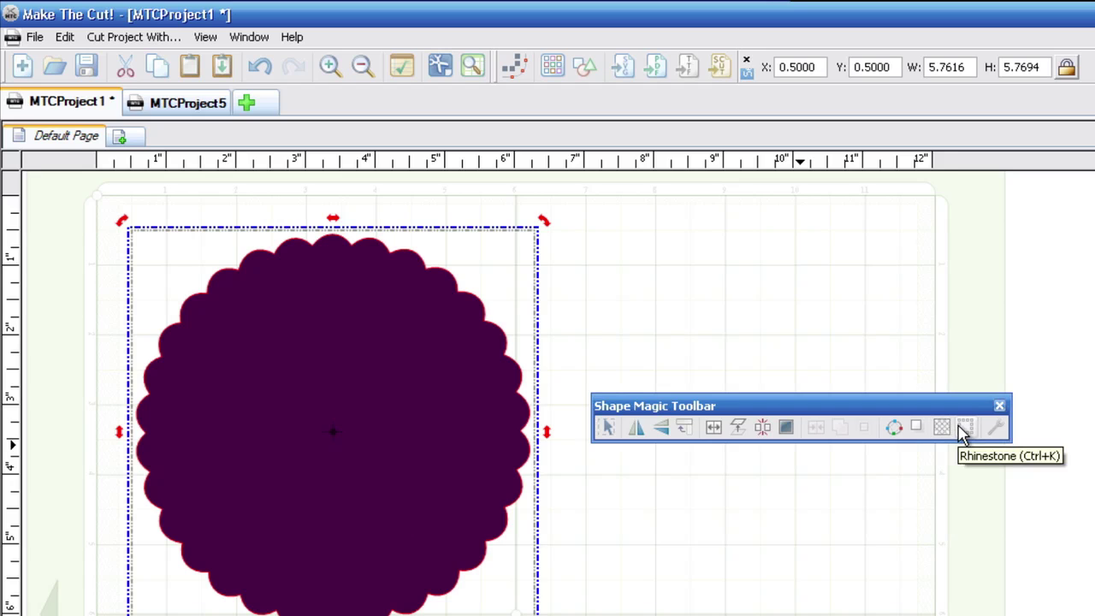
left_click(995, 428)
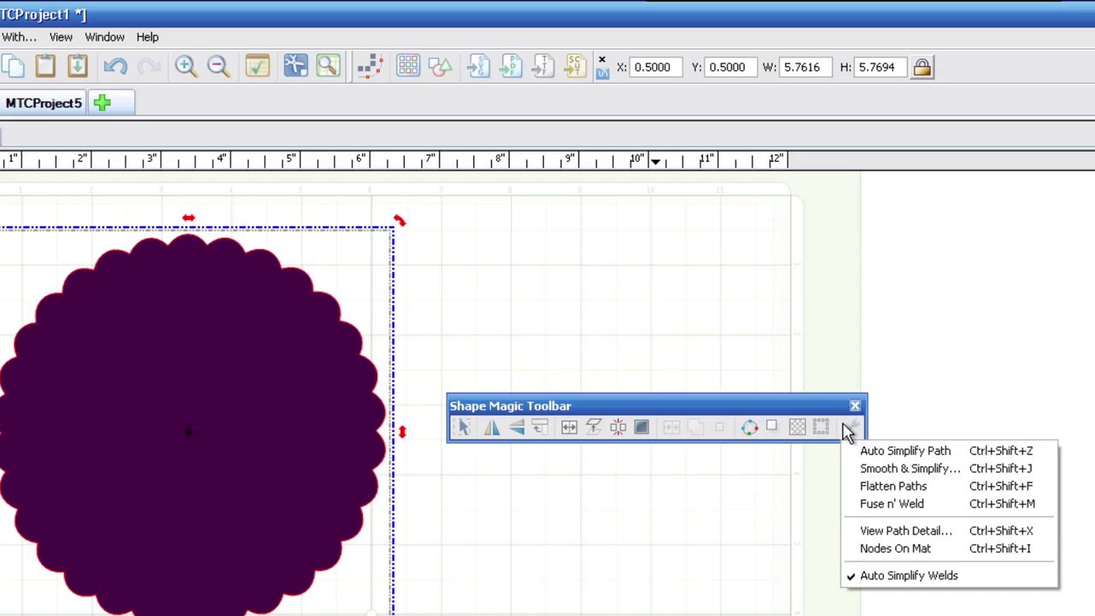
left_click(773, 416)
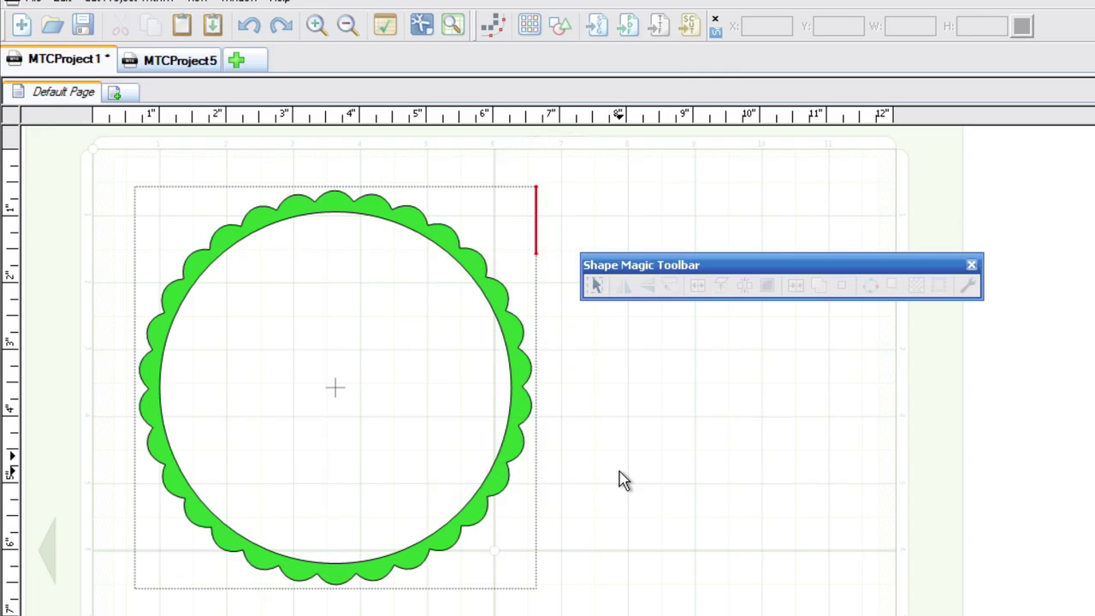
- Turn the green frame into a thin band whose inner edge follows the scallops
left_click(532, 417)
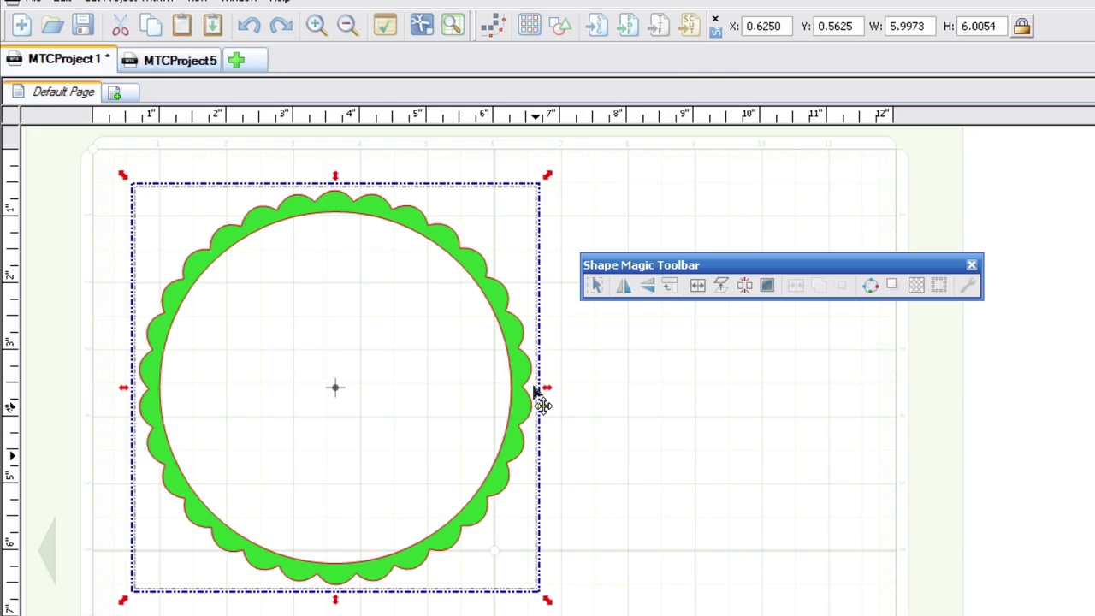
left_click(475, 272)
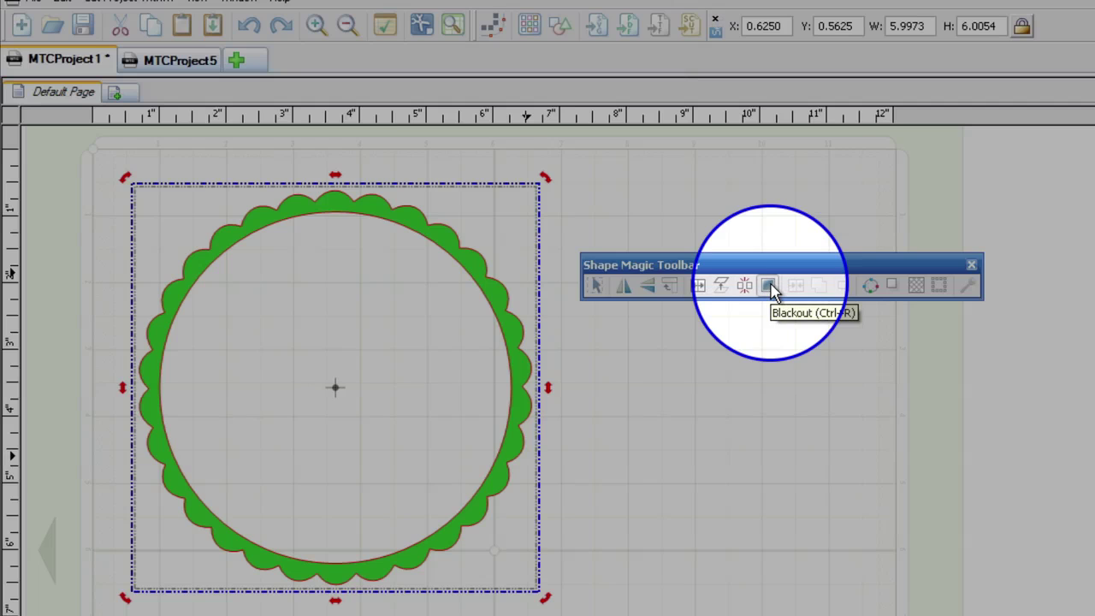
left_click(769, 286)
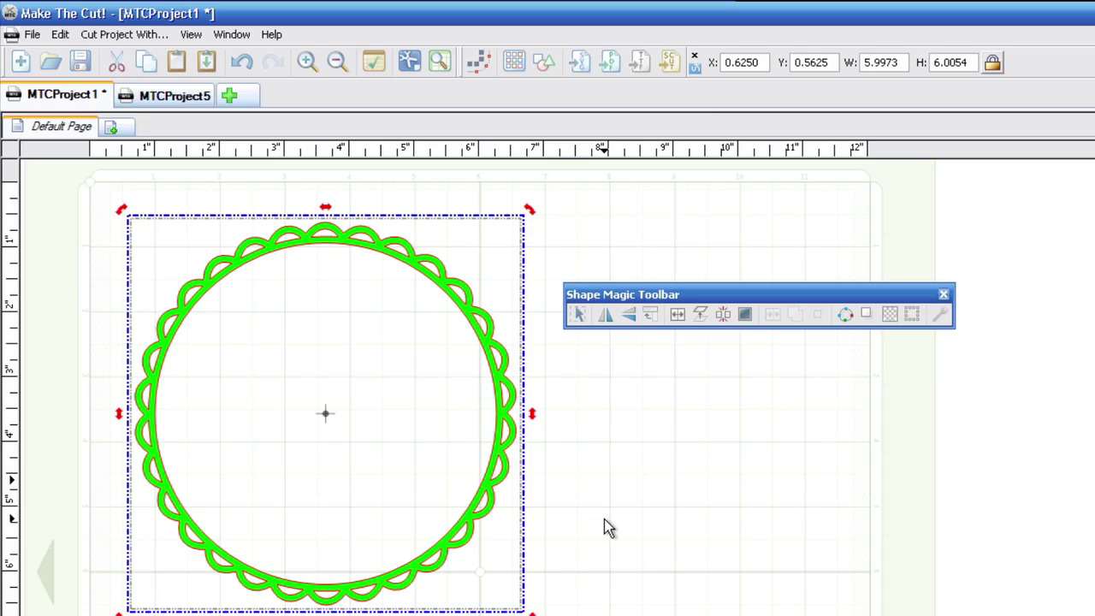
- Undo the band, then generate a shadow layer 0.1100 inch wide for the solid frame
key("ctrl+z")
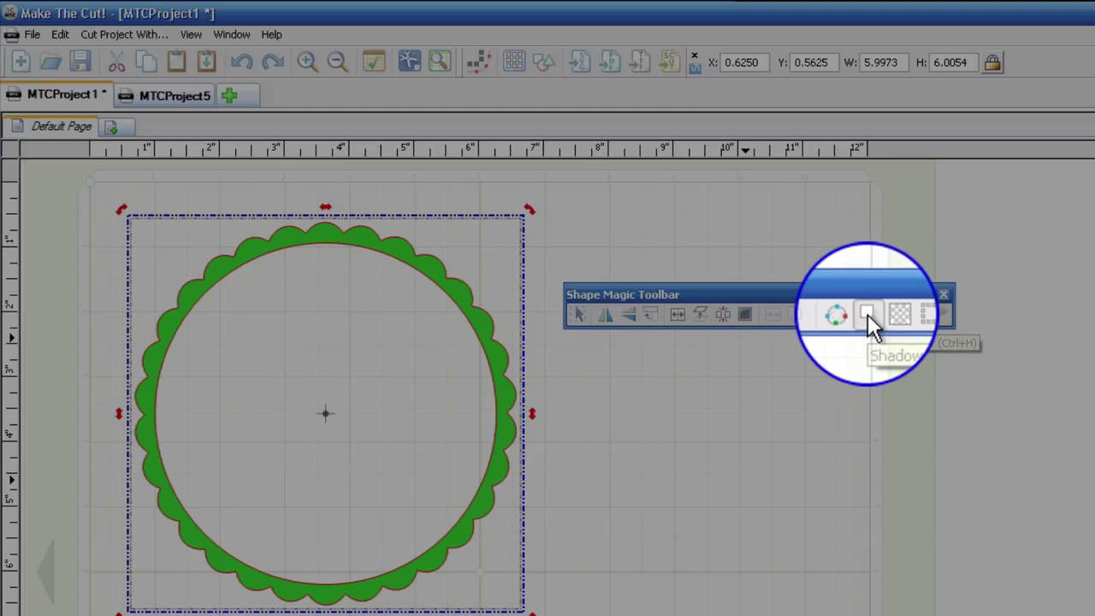
left_click(868, 315)
left_click_drag(981, 409, 800, 394)
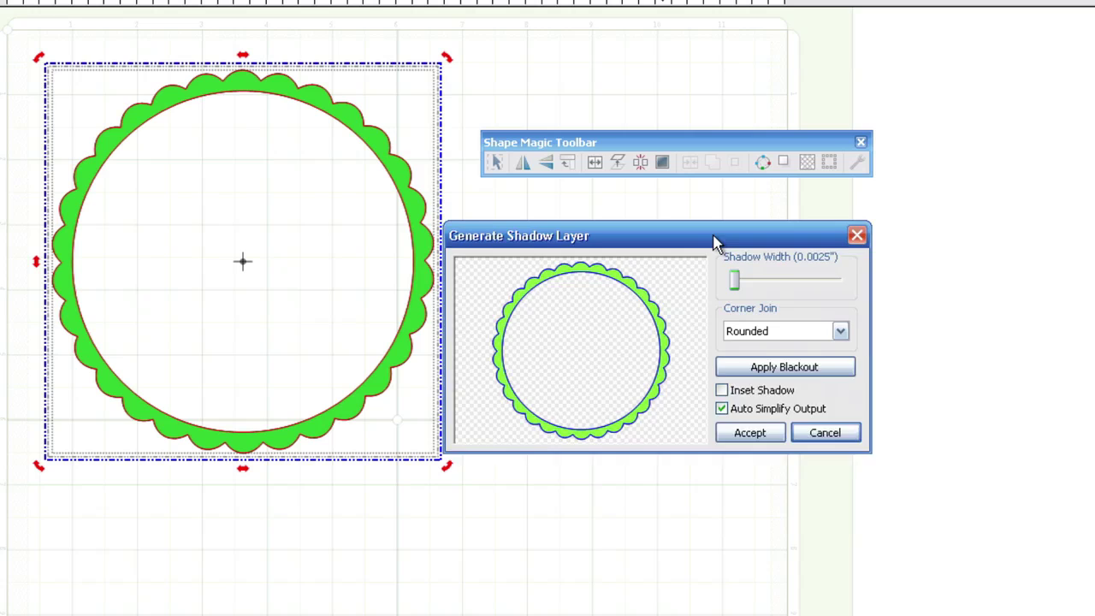
left_click_drag(717, 242, 736, 261)
left_click_drag(755, 299, 775, 311)
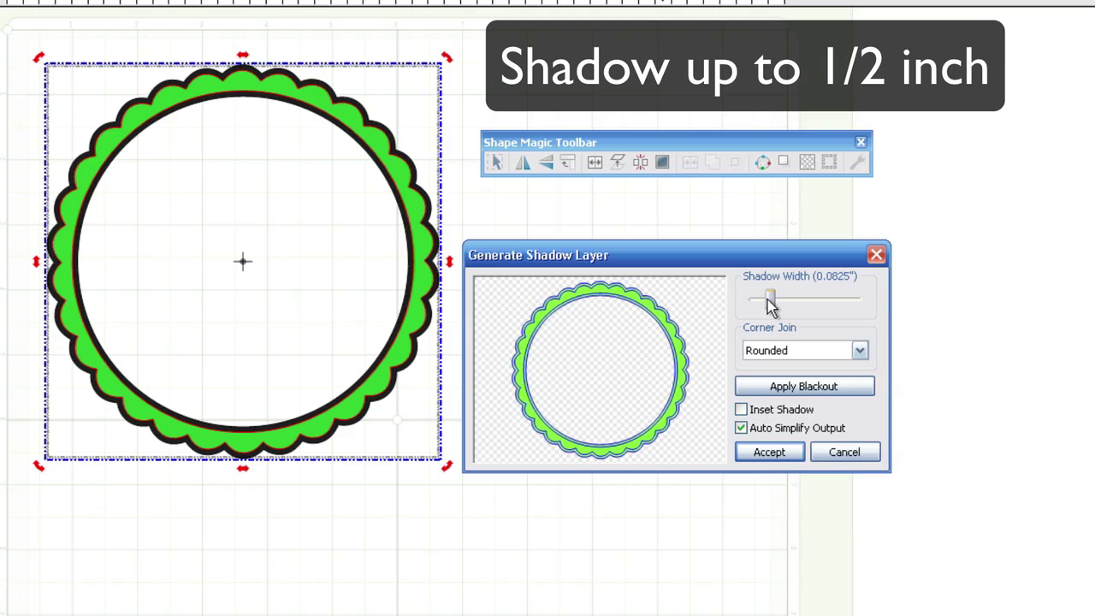
left_click_drag(769, 303, 776, 303)
- Give the shadow a Rounded corner join and black out the frame's centre
left_click(860, 350)
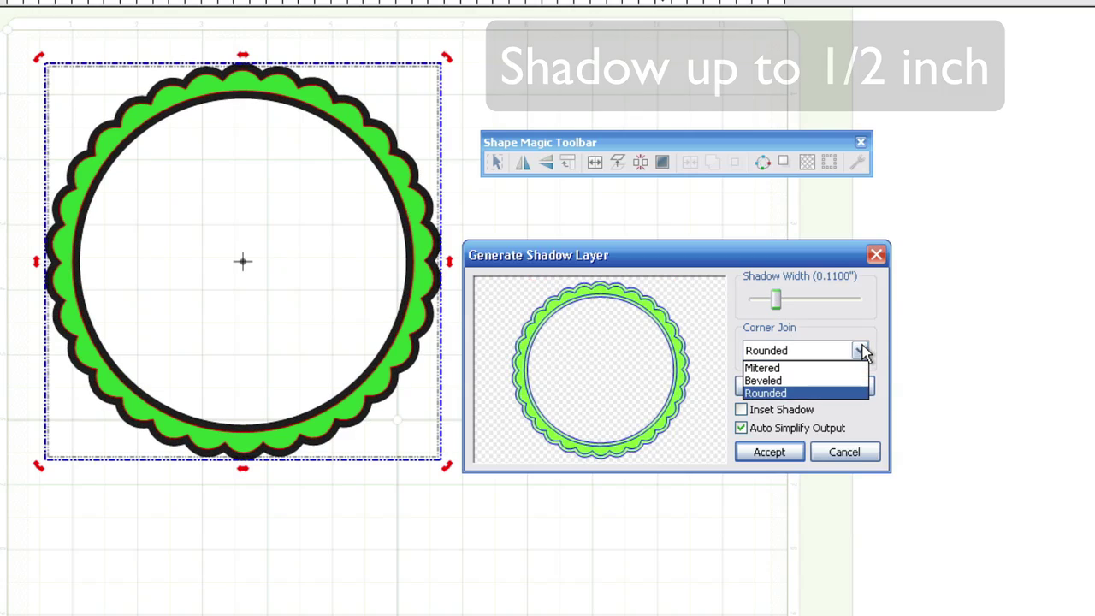
left_click(818, 393)
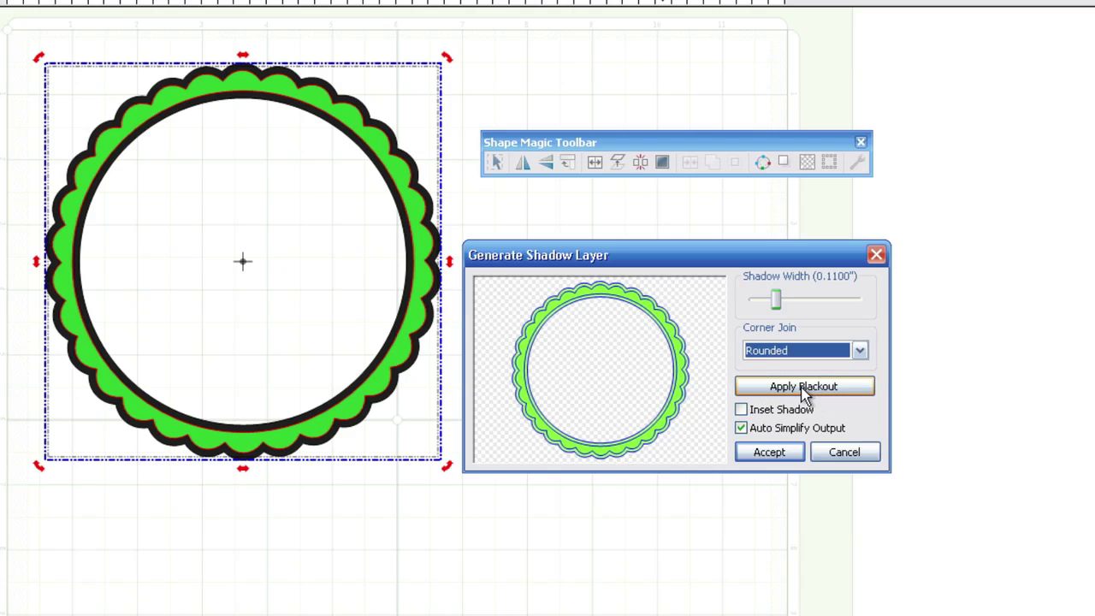
left_click(803, 389)
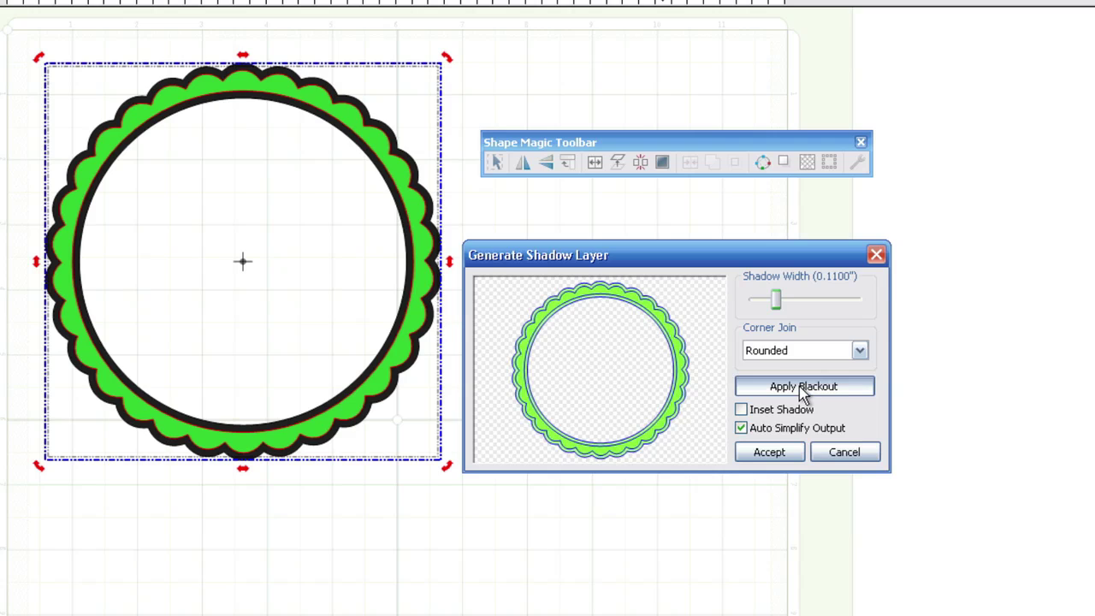
left_click(799, 386)
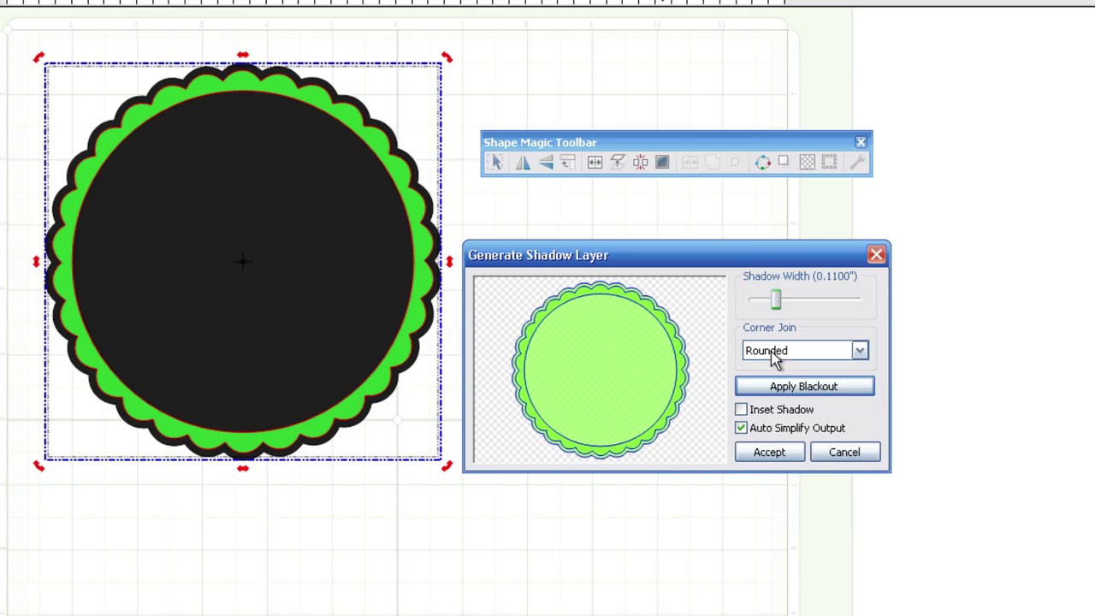
- Add a 0.1125-inch inset shadow inside the frame and accept it
left_click(743, 411)
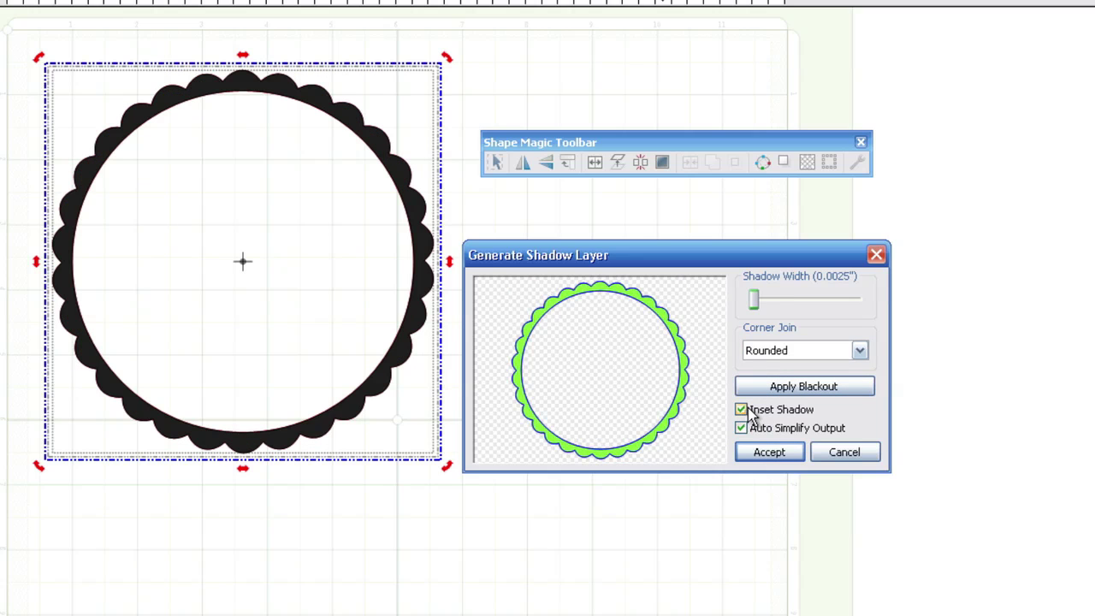
left_click_drag(754, 303, 778, 311)
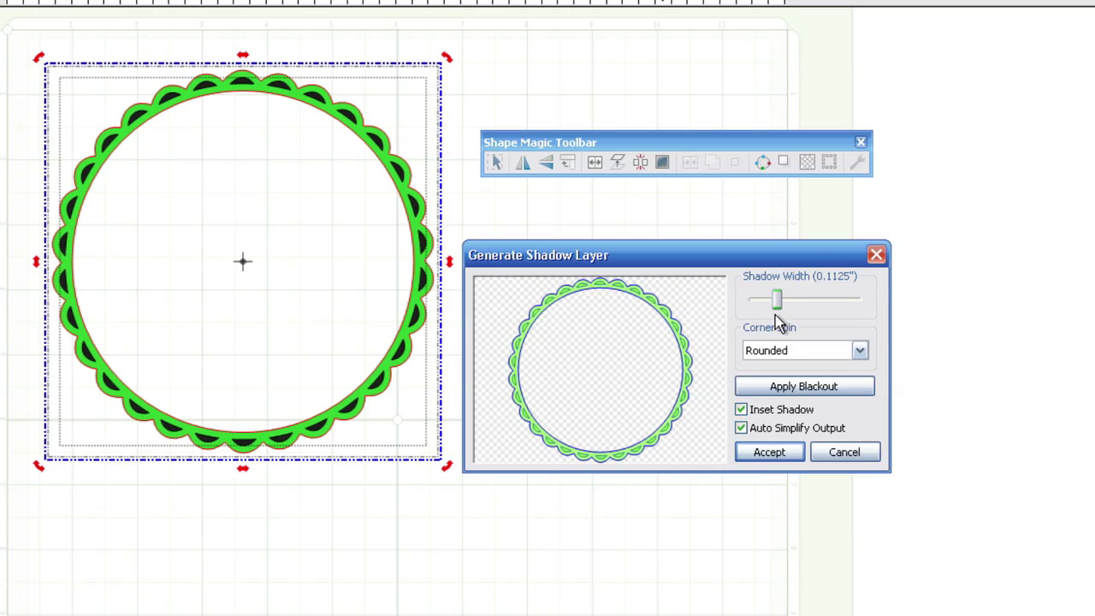
left_click(783, 456)
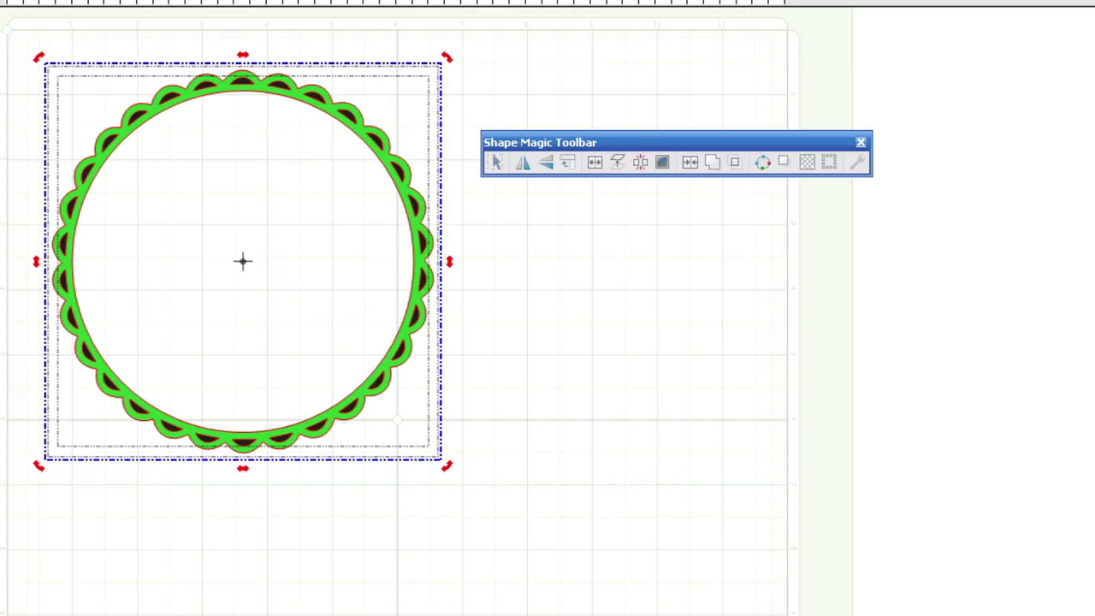
- Select the frame with its shadow and merge them into a solid black scalloped shape
left_click(8, 33)
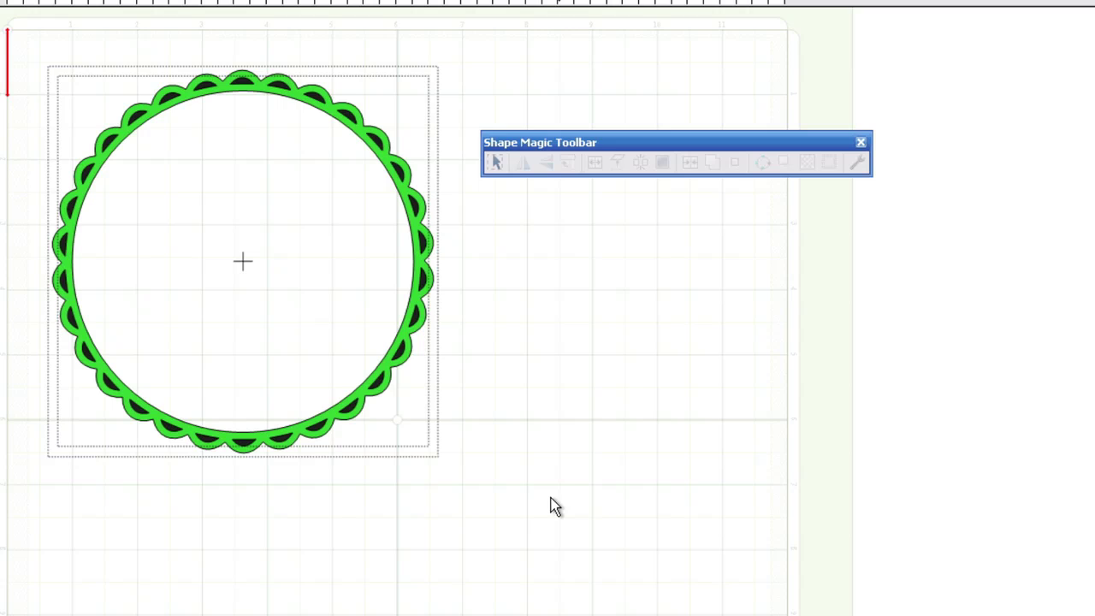
left_click_drag(545, 496, 24, 42)
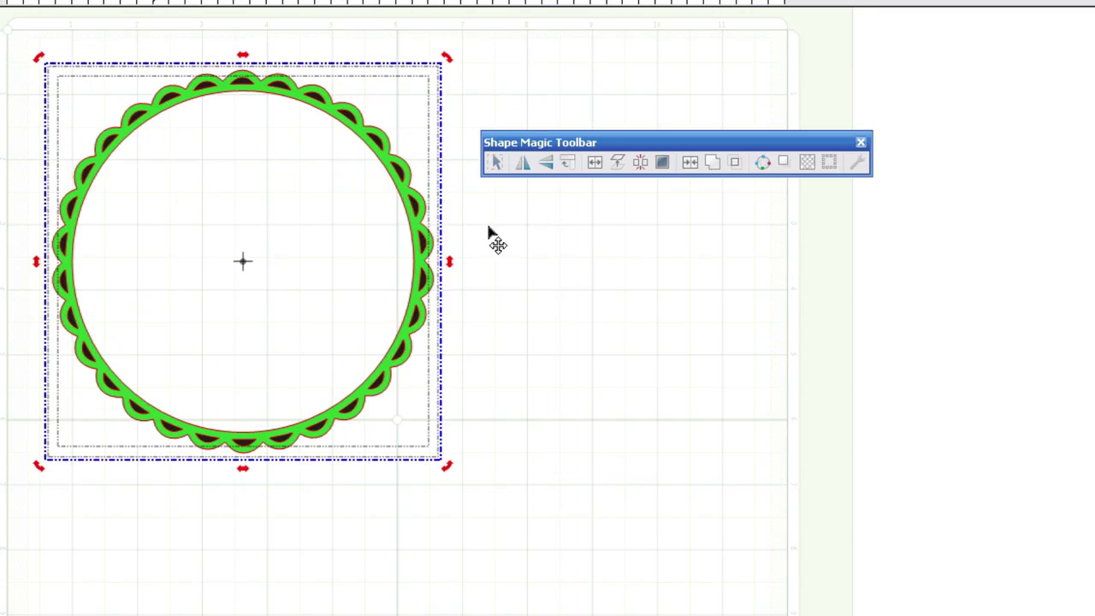
left_click(692, 163)
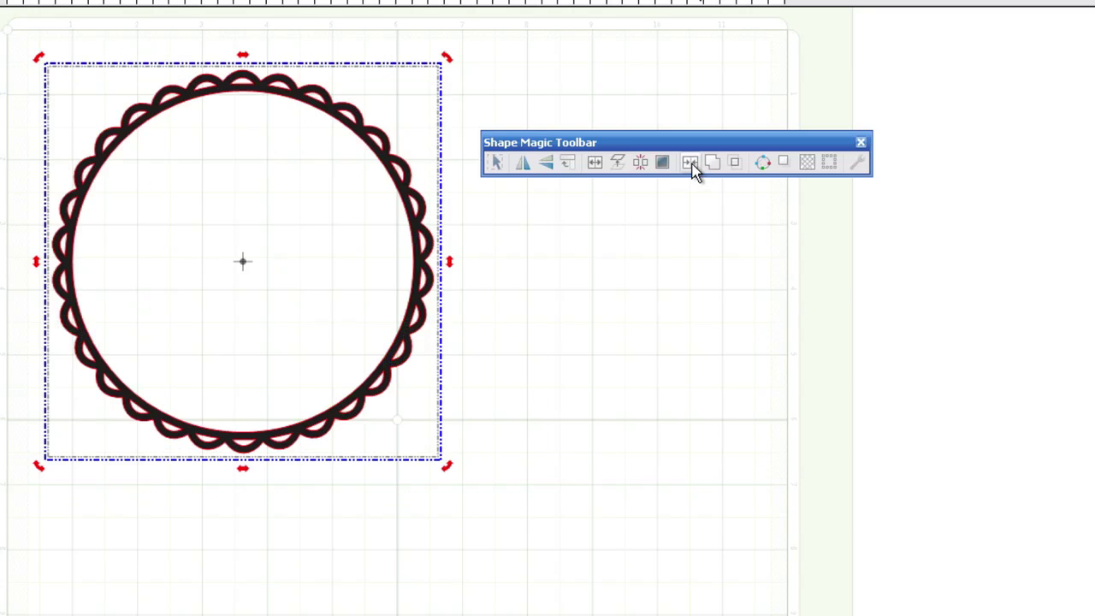
left_click(678, 391)
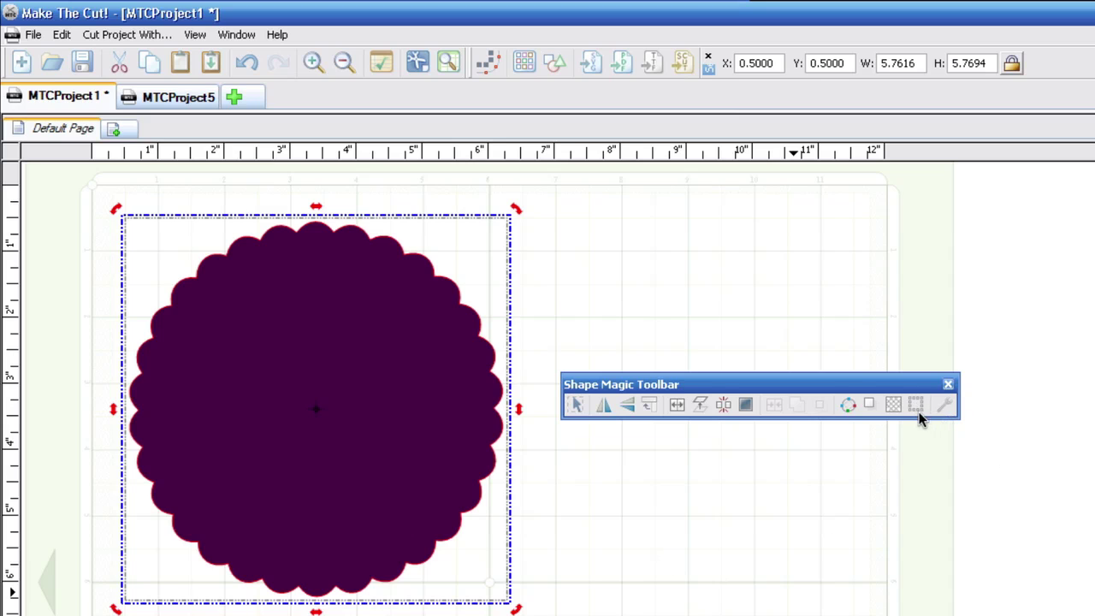
- Preview the frame as an SS9/PP20 rhinestone outline with 0.0933-inch spacing
left_click(361, 378)
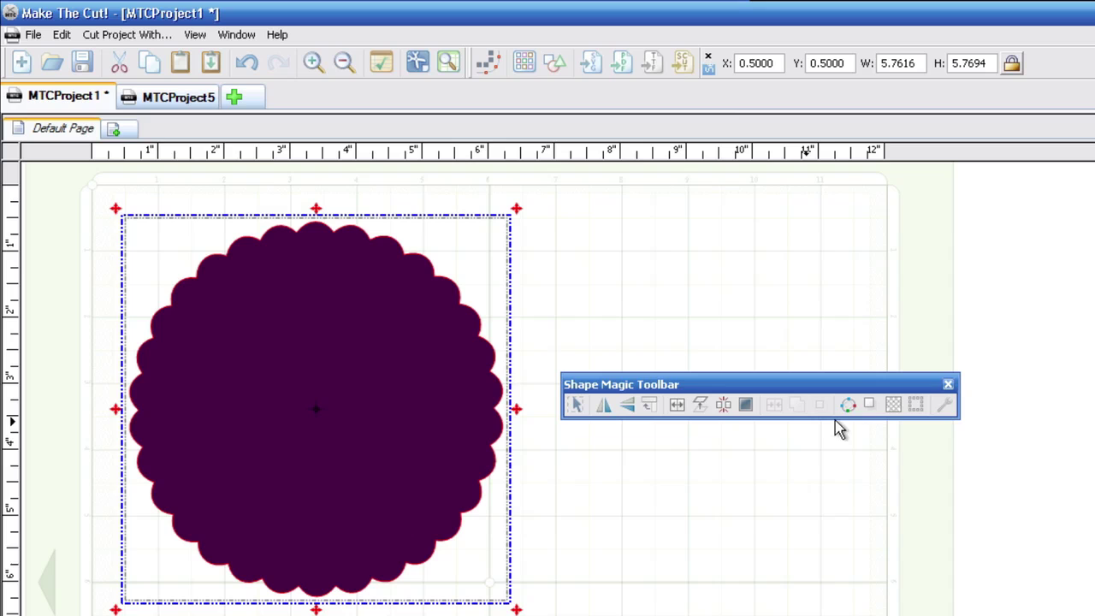
left_click(916, 405)
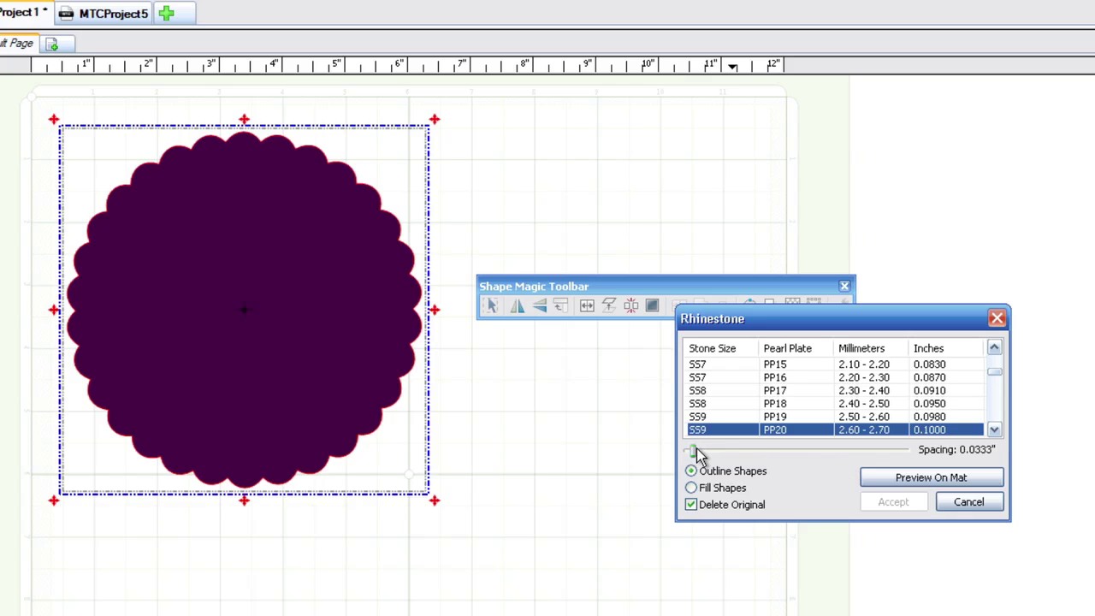
left_click(915, 482)
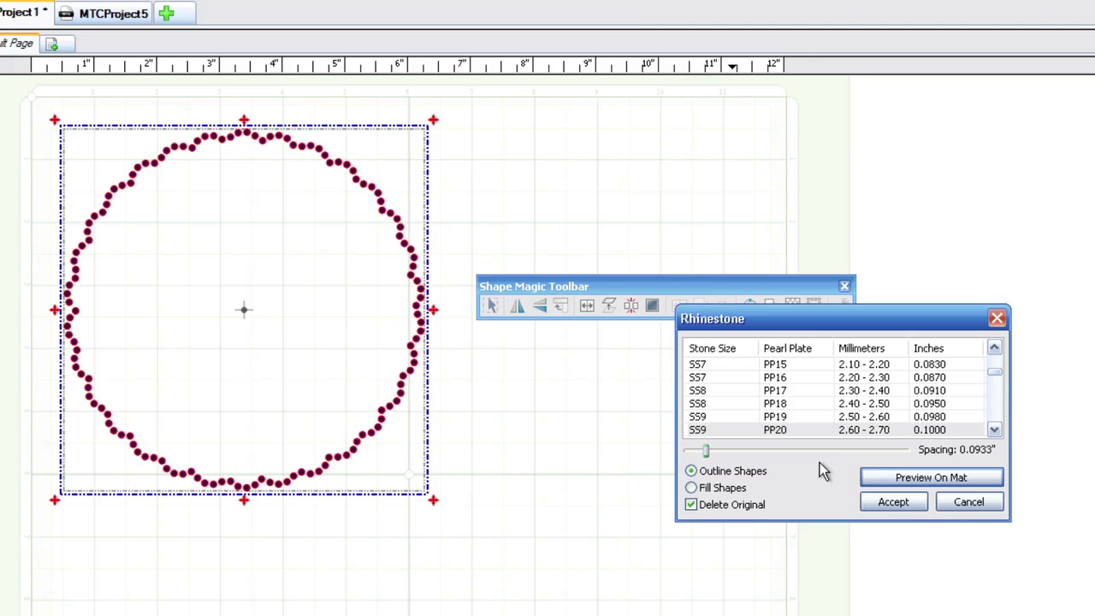
left_click(895, 479)
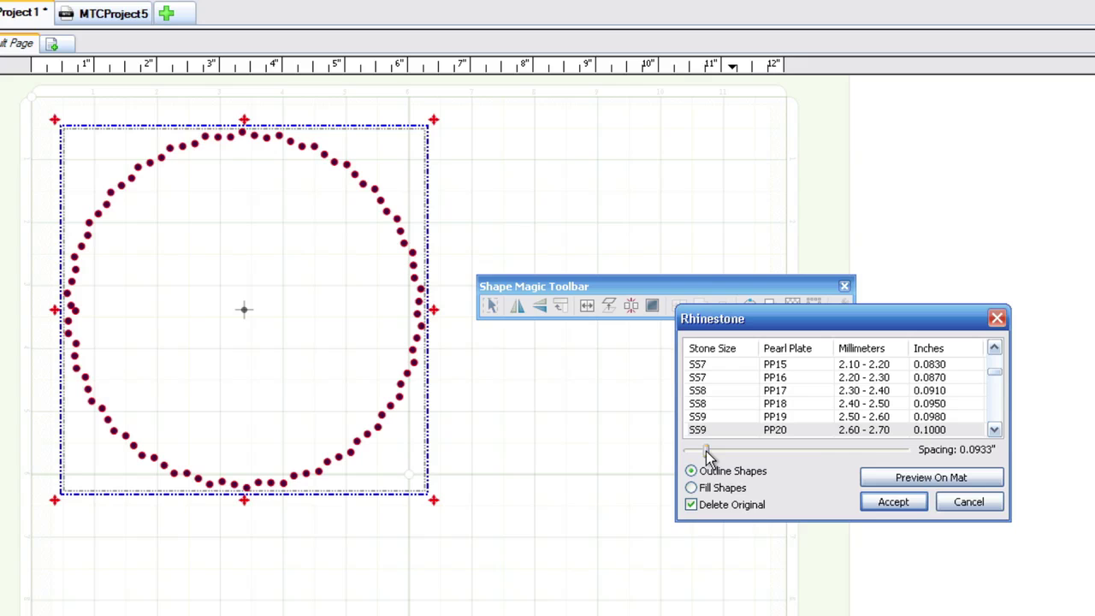
- Preview a 0.0533-inch-spaced rhinestone fill of the circle with Delete Original unchecked
left_click_drag(706, 451, 698, 451)
left_click(907, 479)
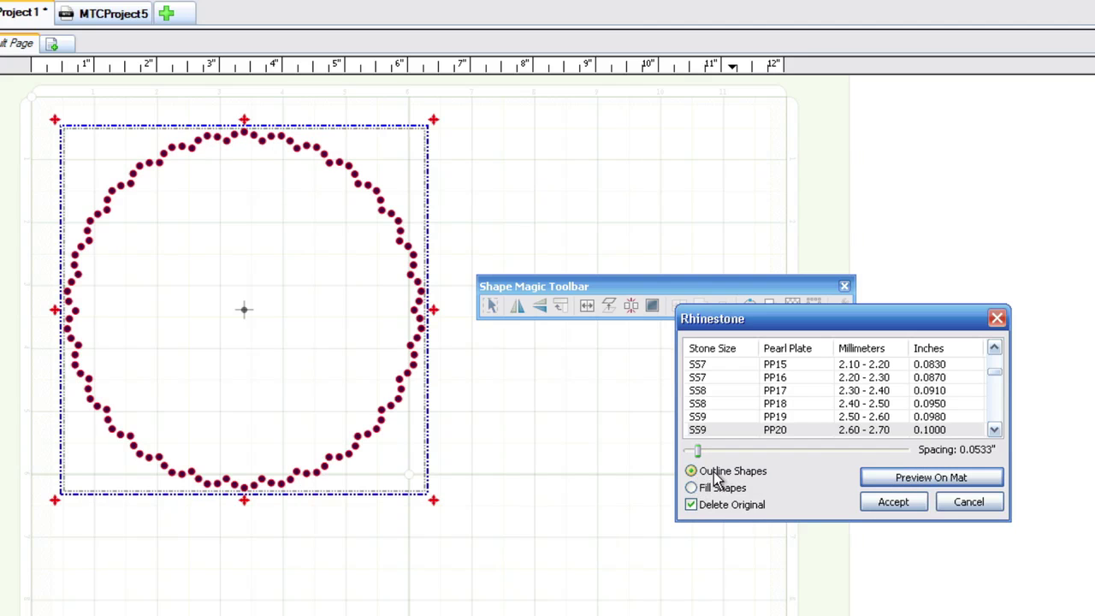
left_click(692, 488)
left_click(930, 481)
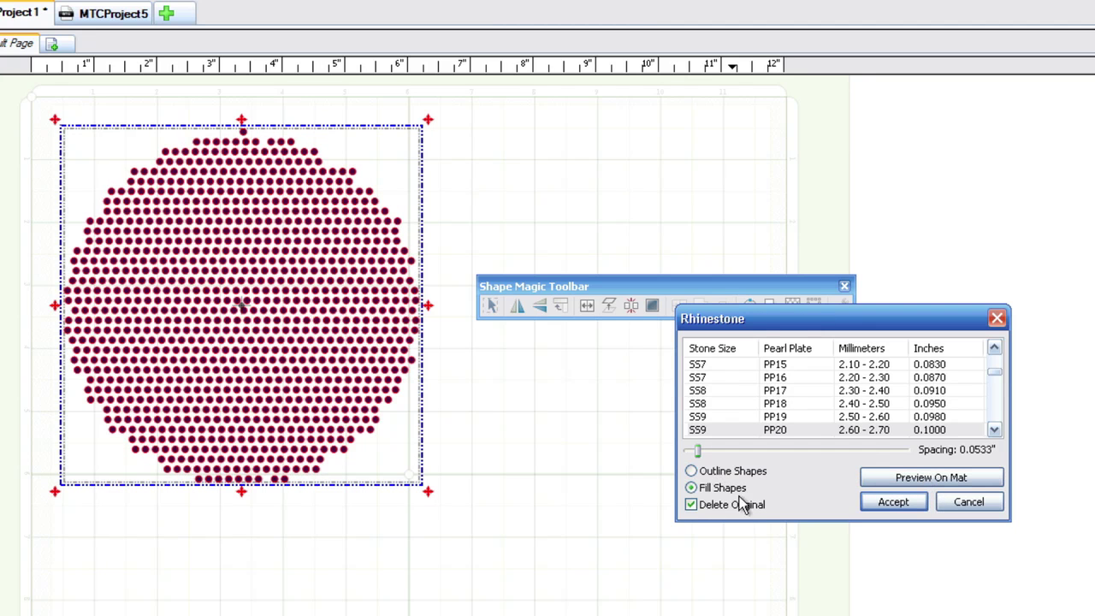
left_click(693, 505)
left_click(901, 480)
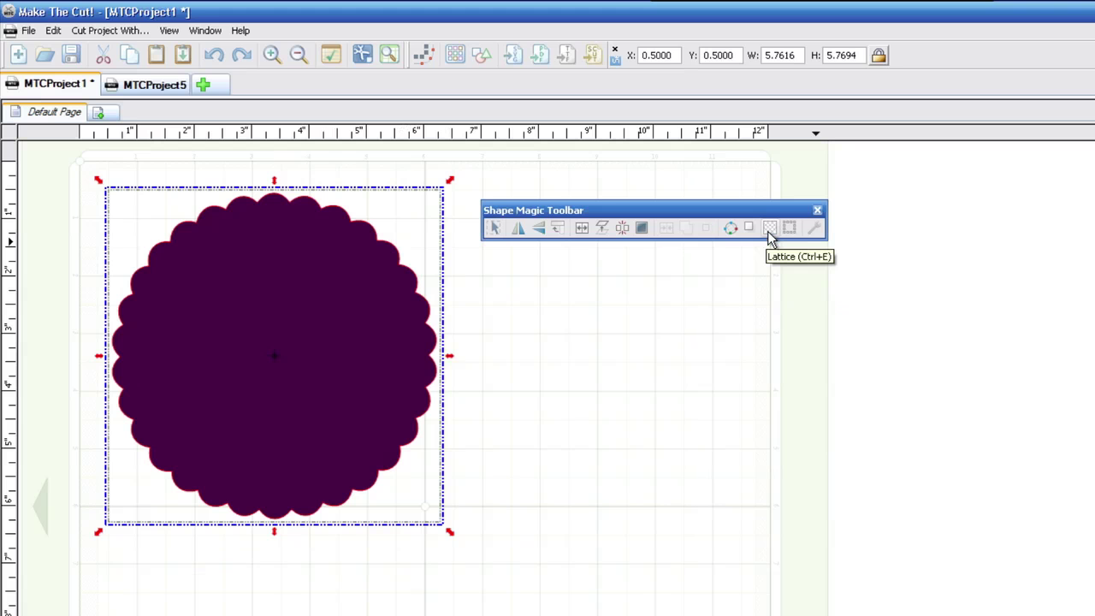
- Apply a lattice with 0.14-inch bars at a -4° angle to the scalloped circle and accept it
left_click(769, 226)
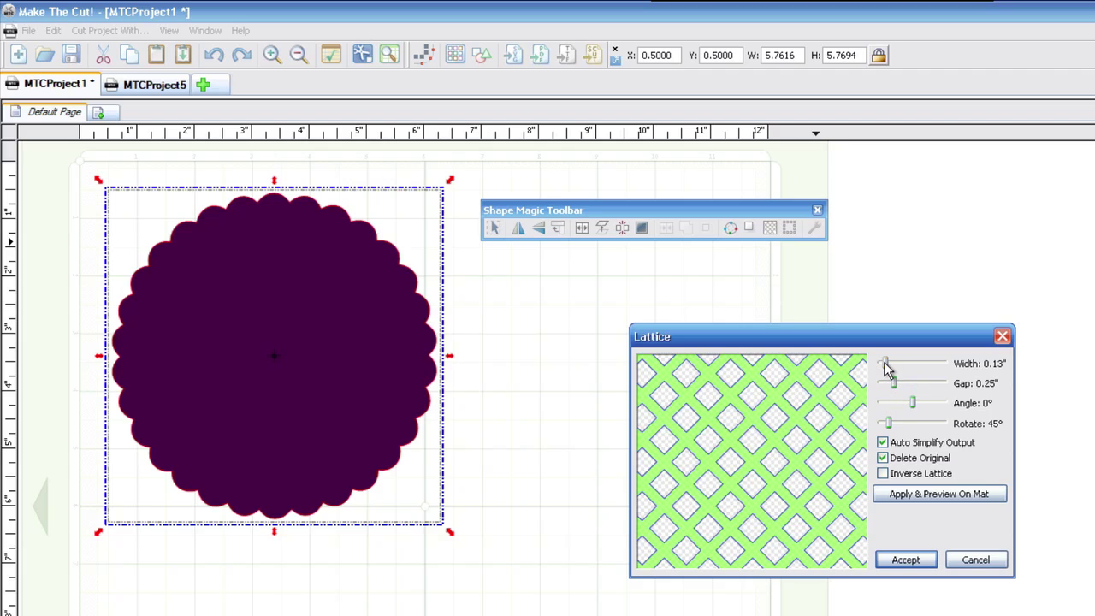
left_click_drag(886, 366, 888, 369)
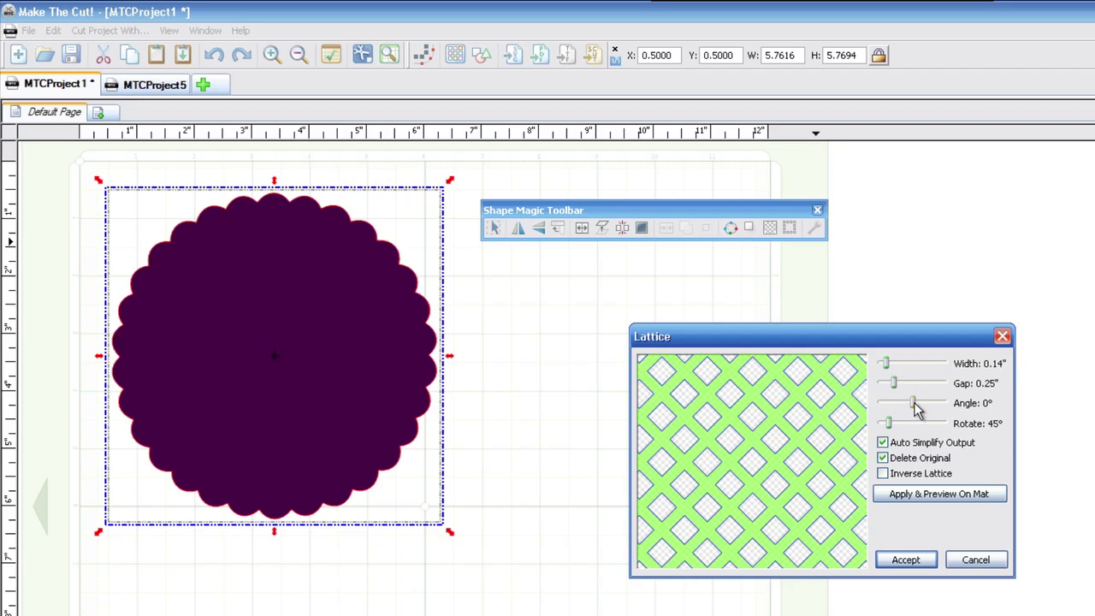
left_click_drag(916, 411, 912, 405)
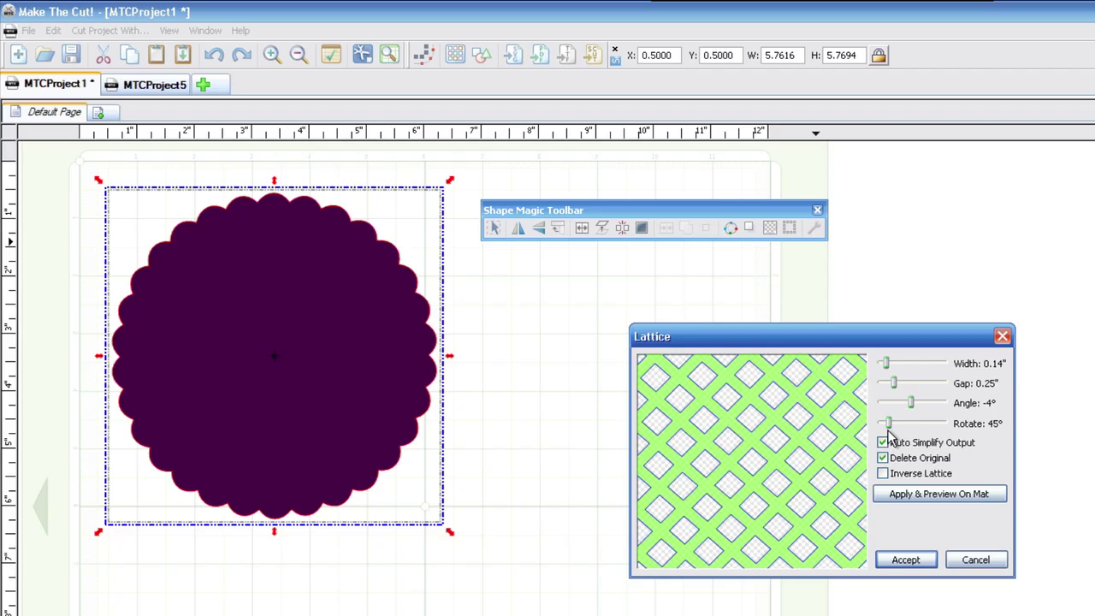
left_click(915, 500)
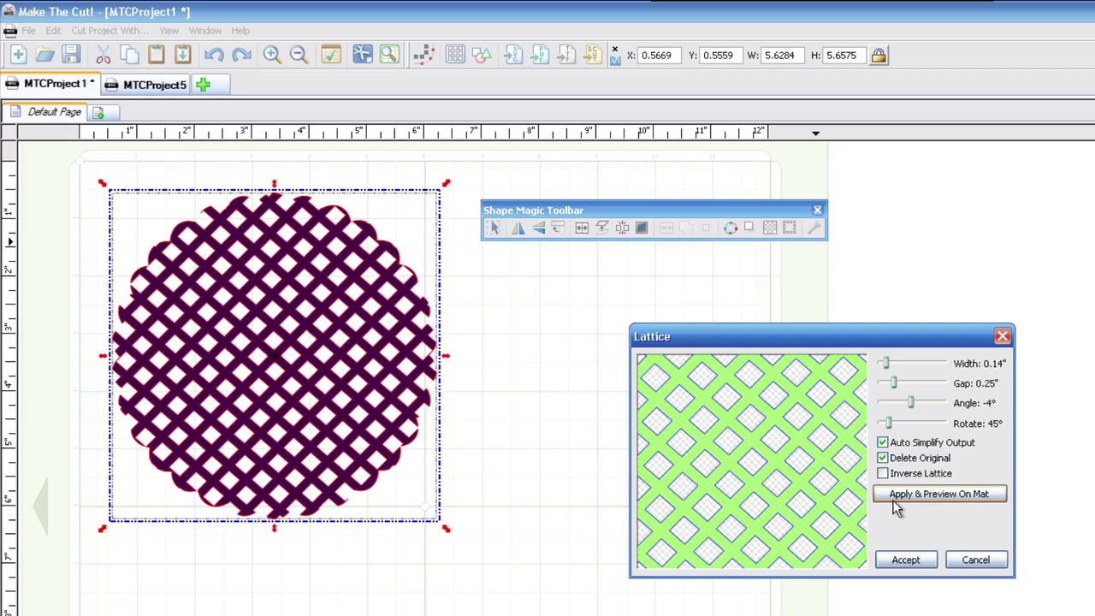
left_click(907, 562)
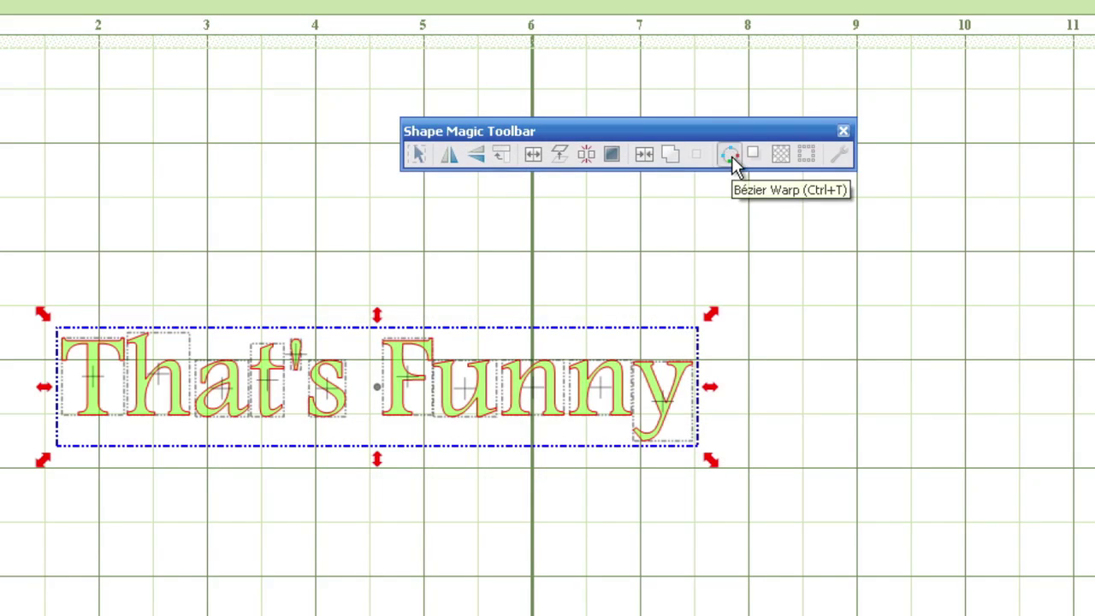
- Warp 'That's Funny' along an open Bézier curve with Close Curve off and Top alignment
left_click(729, 155)
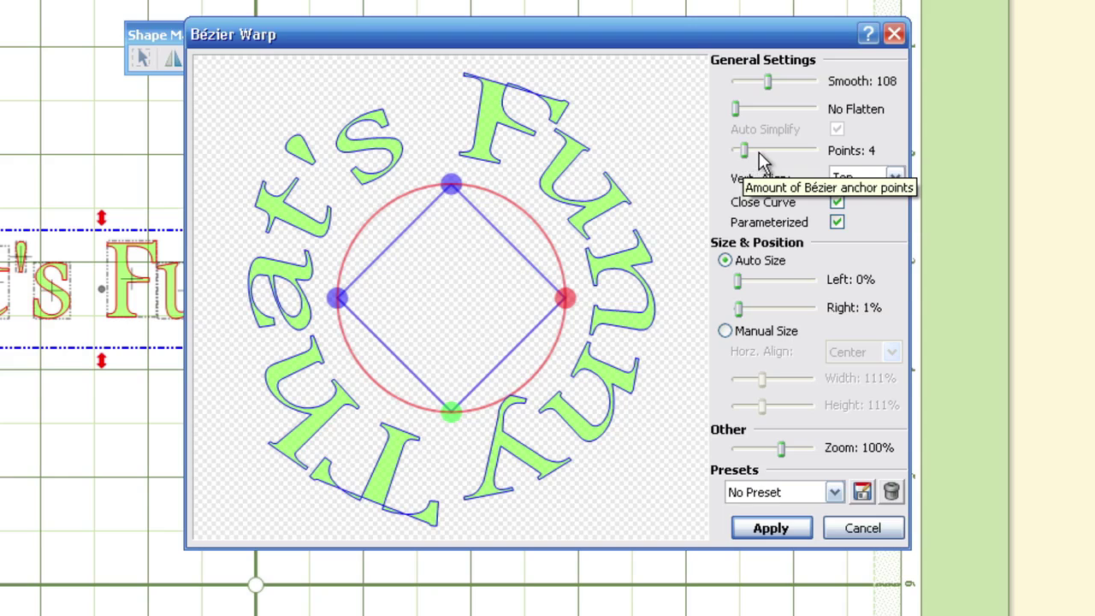
left_click(837, 202)
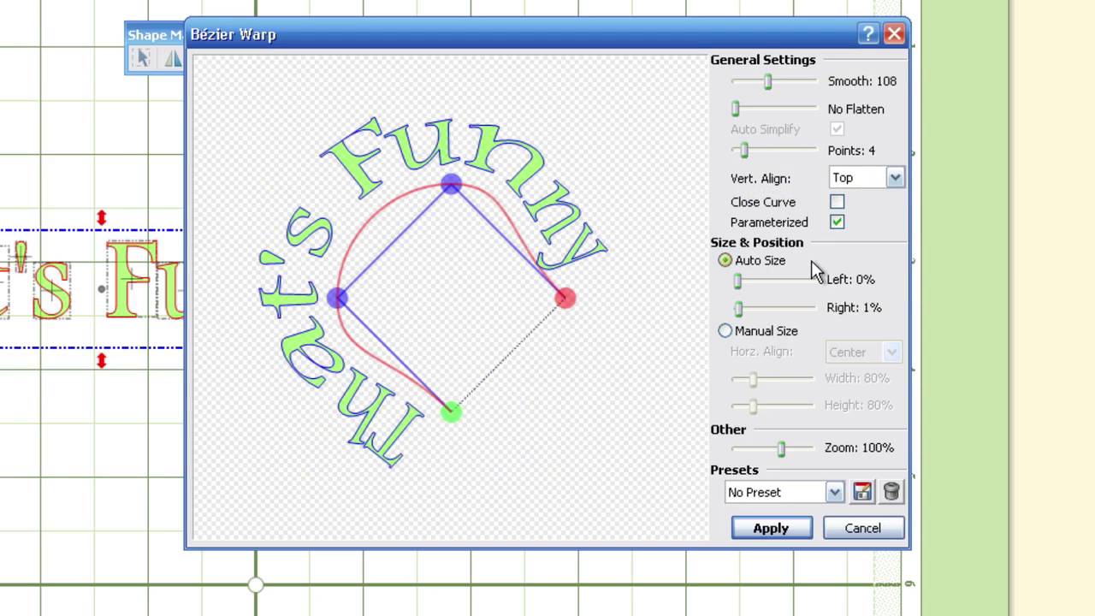
left_click(895, 178)
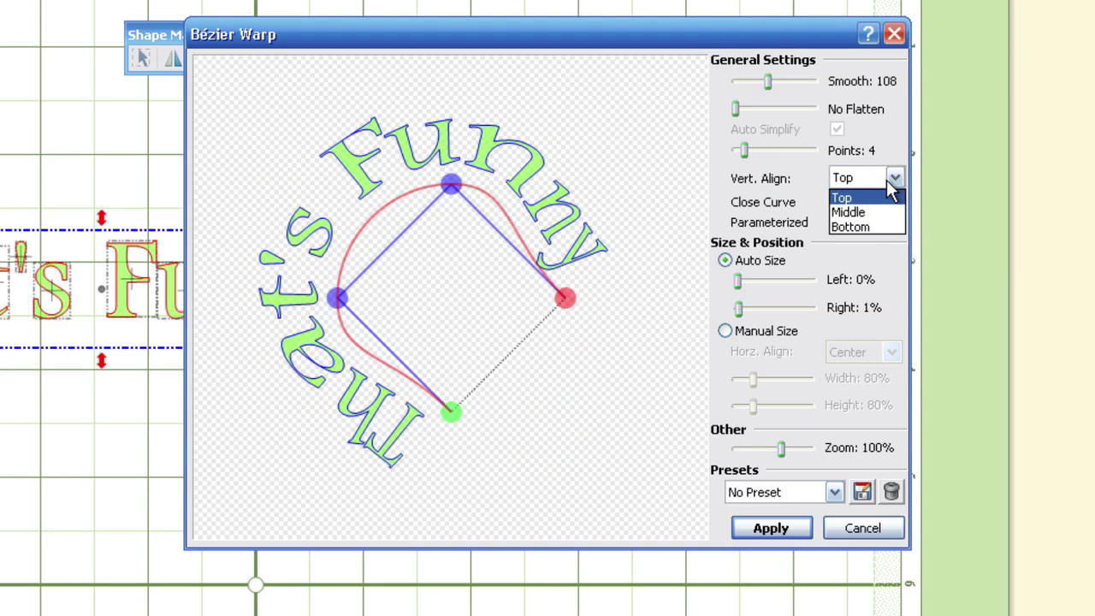
left_click(894, 179)
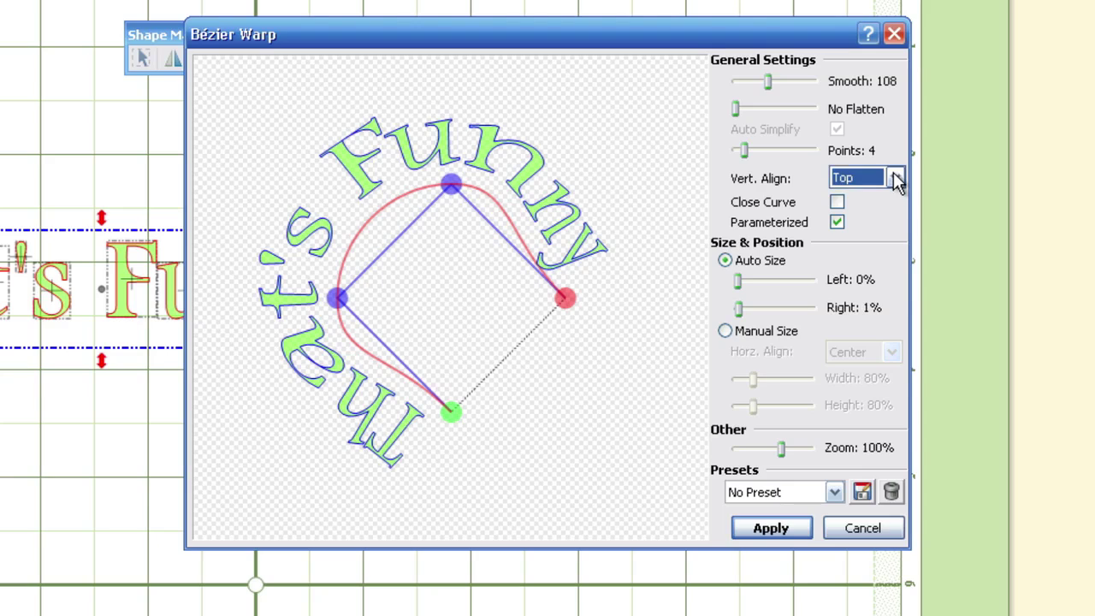
left_click(895, 178)
left_click(896, 172)
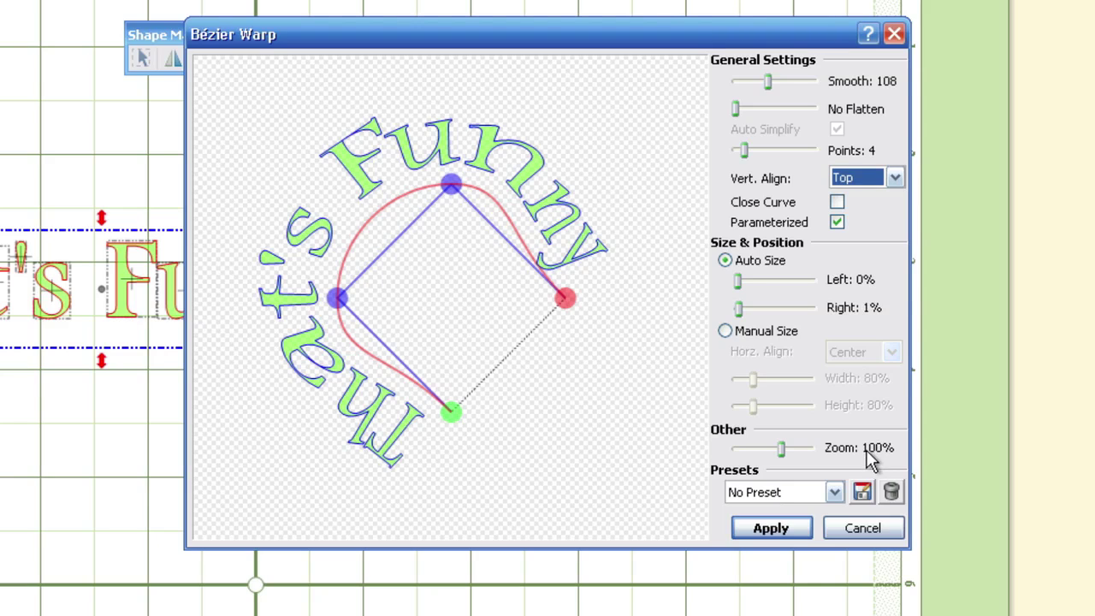
- Load the ScrappyDew1 warp preset and move the Bézier Warp window lower
left_click(834, 493)
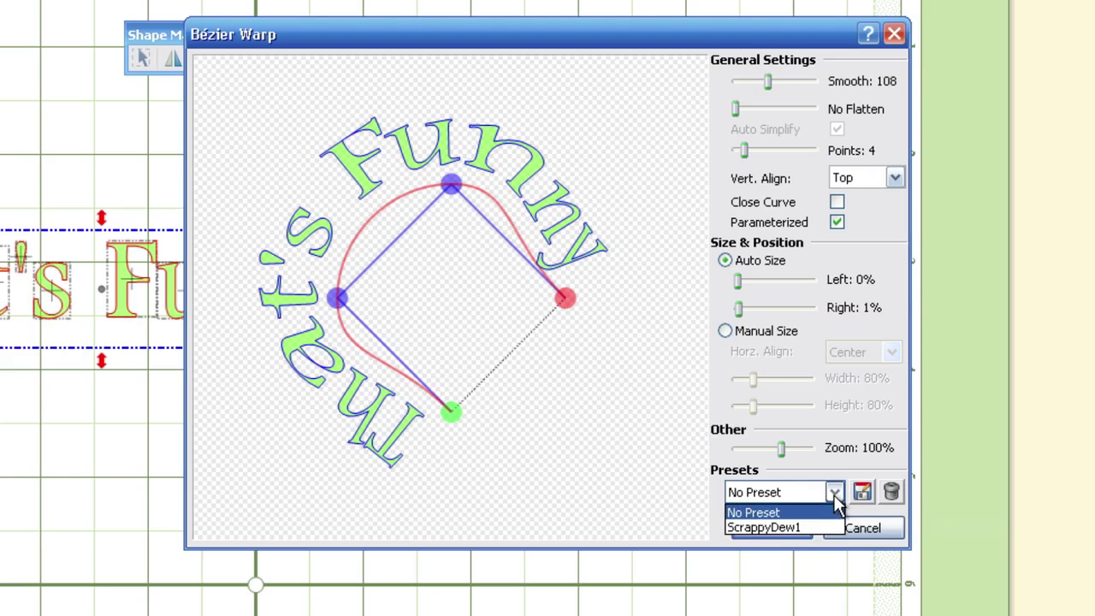
left_click(780, 529)
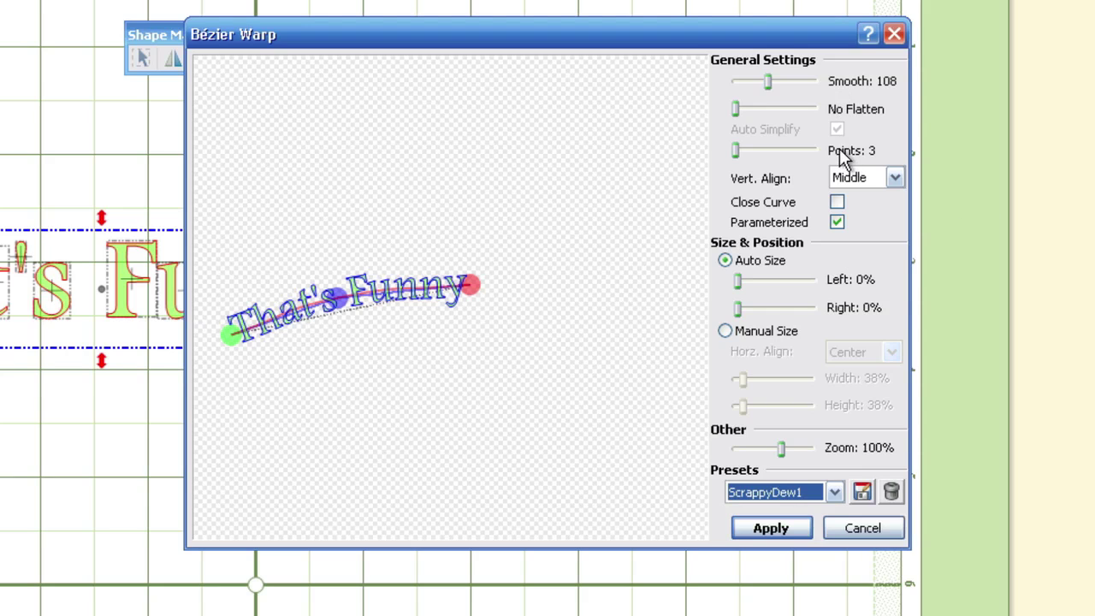
left_click_drag(478, 40, 420, 227)
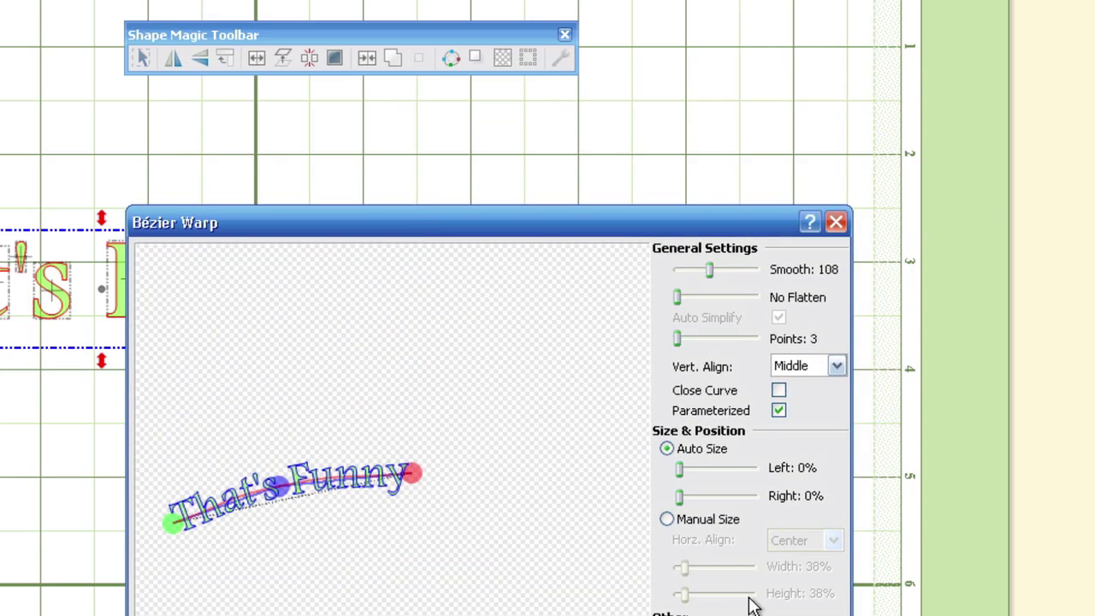